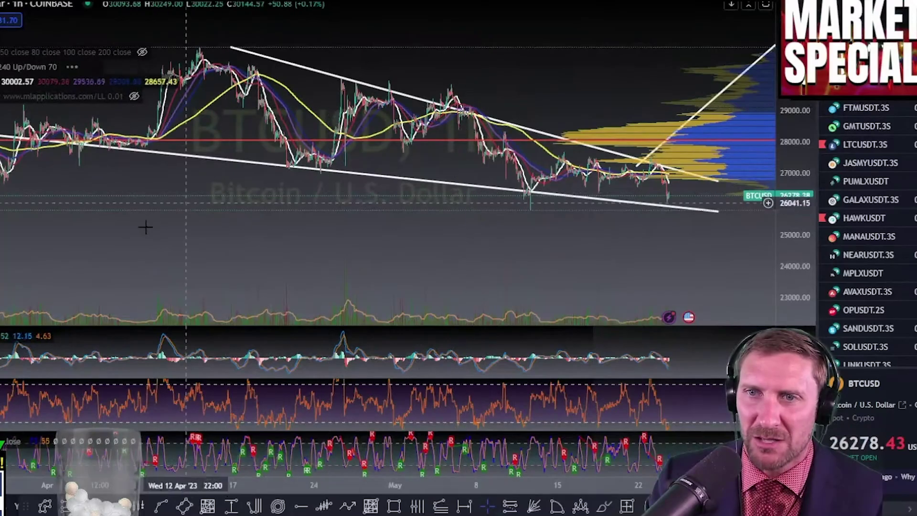
- Examine the falling wedge between the white trendlines on the 1-hour BTCUSD chart and the price history before it
{"action": "left_click_drag", "start_coordinate": [145, 227], "coordinate": [664, 206]}
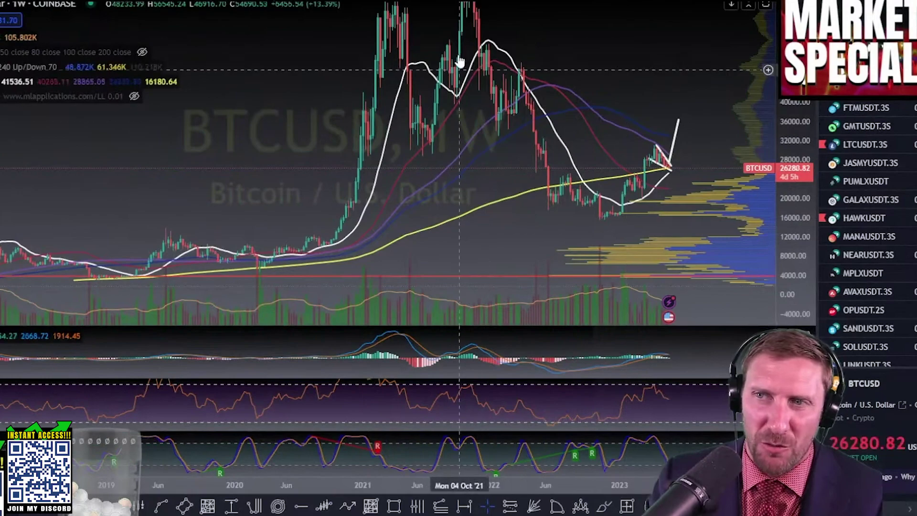
{"action": "left_click_drag", "start_coordinate": [558, 40], "coordinate": [310, 36]}
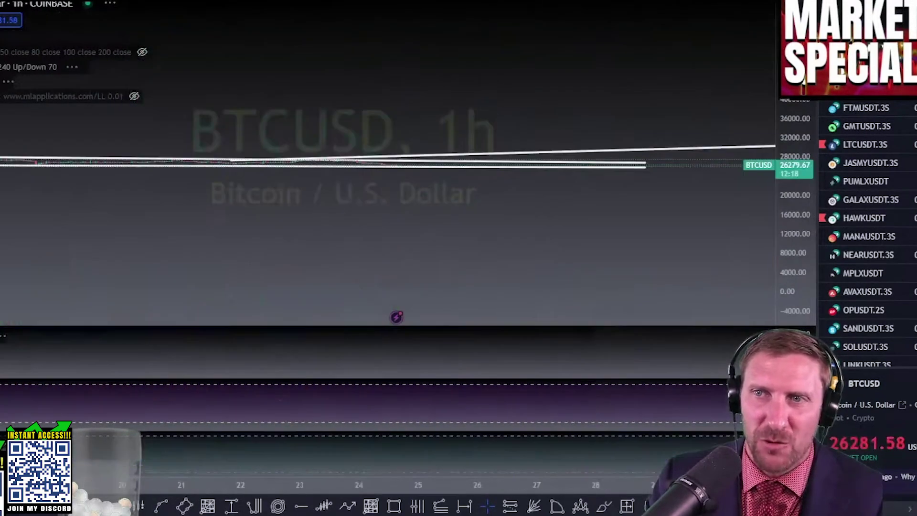
{"action": "scroll", "coordinate": [469, 177], "scroll_direction": "down", "scroll_amount": 5}
{"action": "left_click_drag", "start_coordinate": [813, 215], "coordinate": [813, 110]}
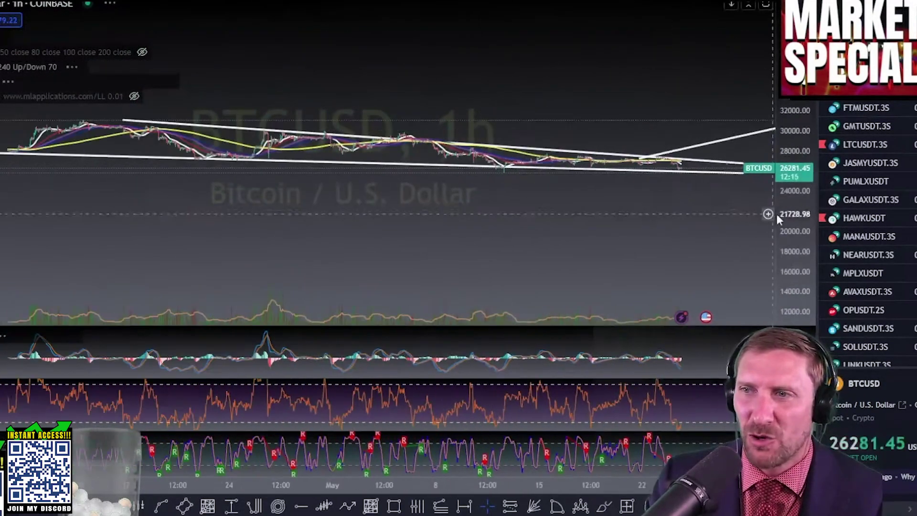
{"action": "scroll", "coordinate": [630, 118], "scroll_direction": "down", "scroll_amount": 1}
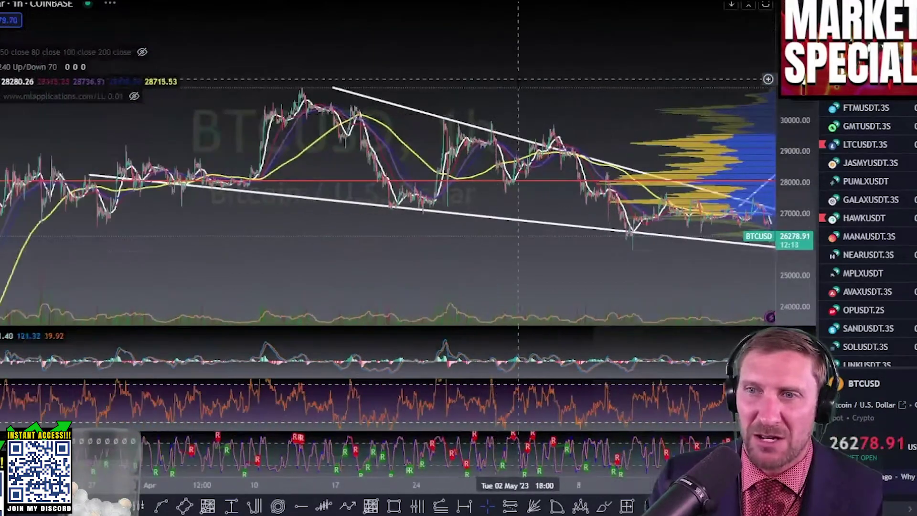
{"action": "left_click_drag", "start_coordinate": [413, 157], "coordinate": [269, 127]}
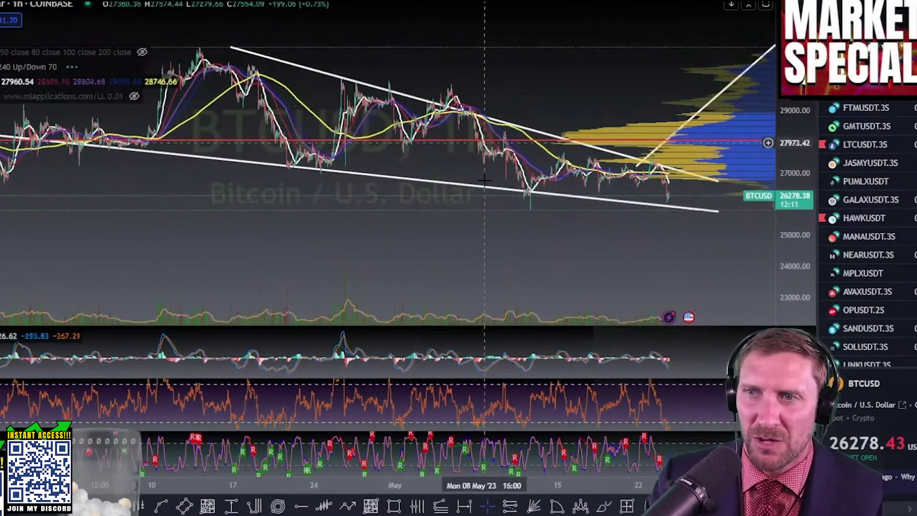
{"action": "left_click_drag", "start_coordinate": [223, 226], "coordinate": [571, 217]}
{"action": "left_click_drag", "start_coordinate": [419, 233], "coordinate": [531, 215]}
{"action": "left_click_drag", "start_coordinate": [379, 321], "coordinate": [421, 195]}
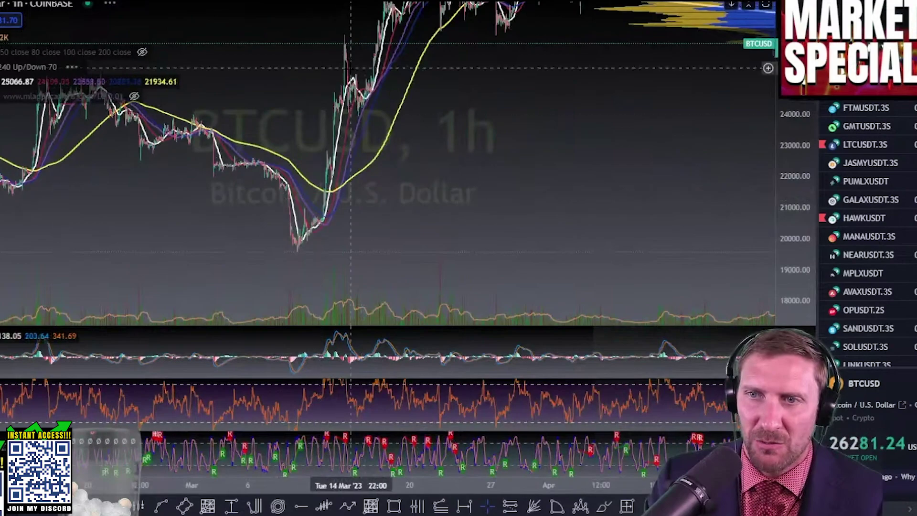
- Switch the BTCUSD chart to the 4-hour interval and bring the January 2023 price rise into view
{"action": "scroll", "coordinate": [457, 176], "scroll_direction": "up", "scroll_amount": 2}
{"action": "type", "text": "4h"}
{"action": "key", "text": "Return"}
{"action": "scroll", "coordinate": [460, 206], "scroll_direction": "up", "scroll_amount": 3}
{"action": "left_click_drag", "start_coordinate": [167, 212], "coordinate": [363, 84]}
{"action": "left_click_drag", "start_coordinate": [801, 234], "coordinate": [801, 157]}
{"action": "left_click_drag", "start_coordinate": [506, 185], "coordinate": [642, 162]}
{"action": "scroll", "coordinate": [597, 200], "scroll_direction": "up", "scroll_amount": 3}
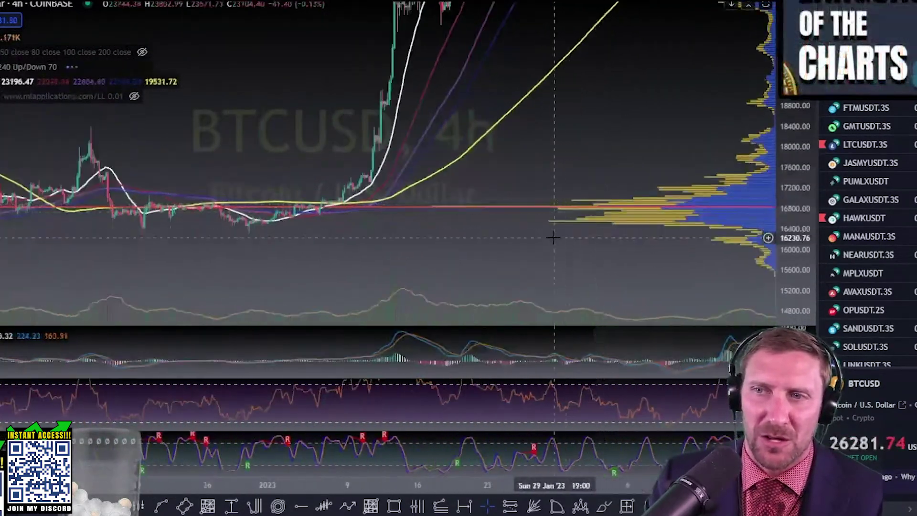
{"action": "left_click_drag", "start_coordinate": [553, 237], "coordinate": [427, 259]}
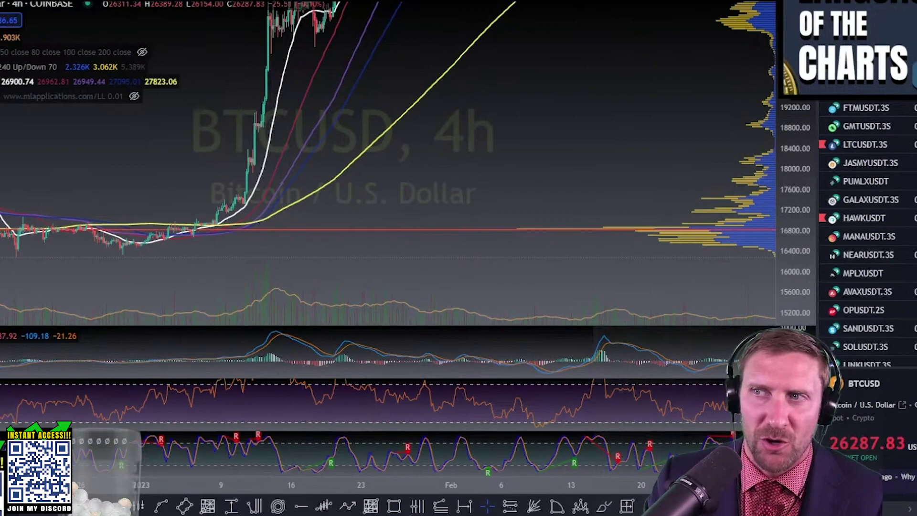
- Open the CoinTrader Chart Viewer website in a new browser tab
{"action": "key", "text": "ctrl+t"}
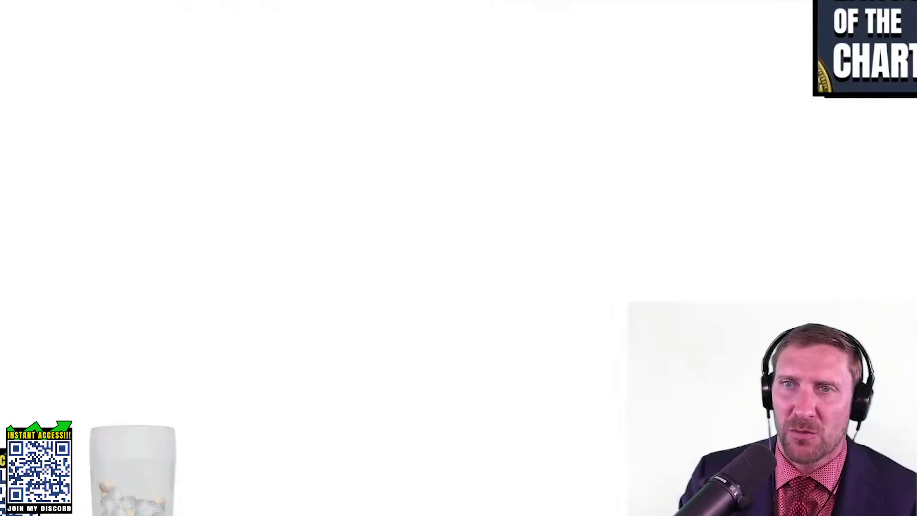
{"action": "type", "text": "coint"}
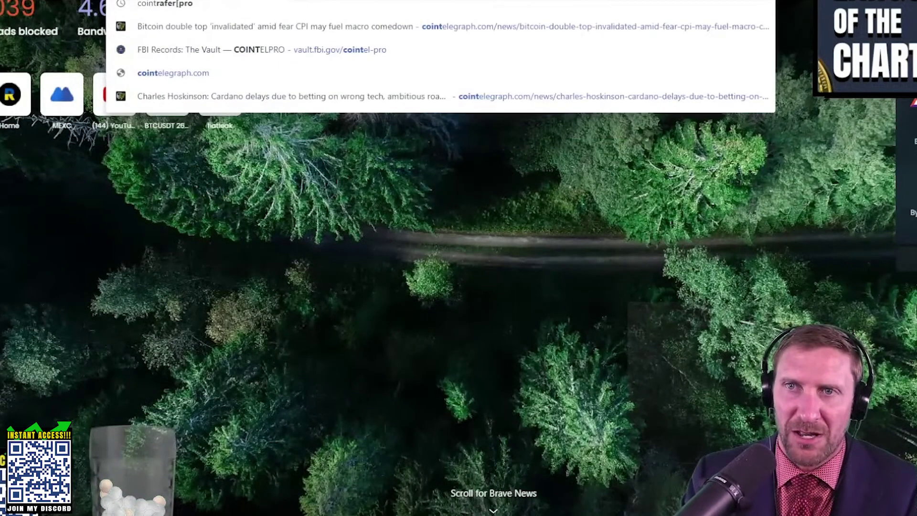
{"action": "key", "text": "Return"}
- Search the coin list for BTC and open the BITCOIN:USD chart from CoinMarketCap
{"action": "left_click", "coordinate": [250, 42]}
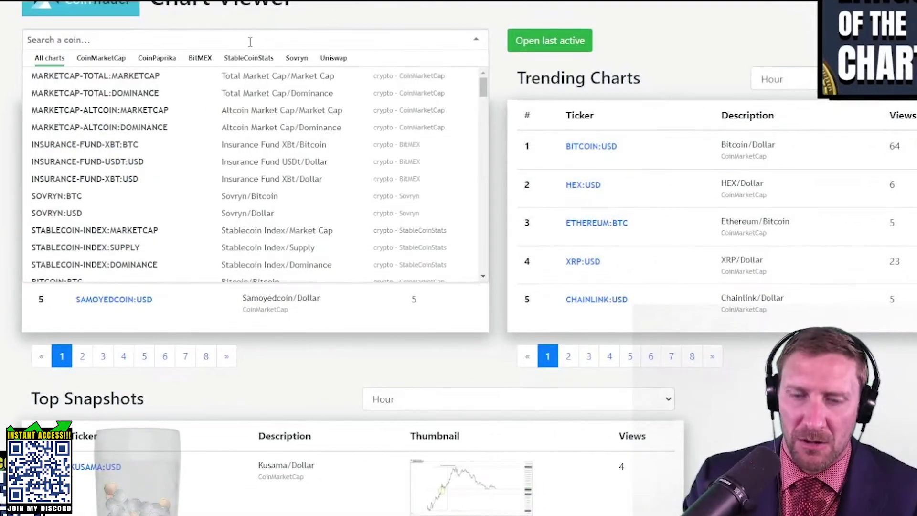
{"action": "type", "text": "BTCUSDT"}
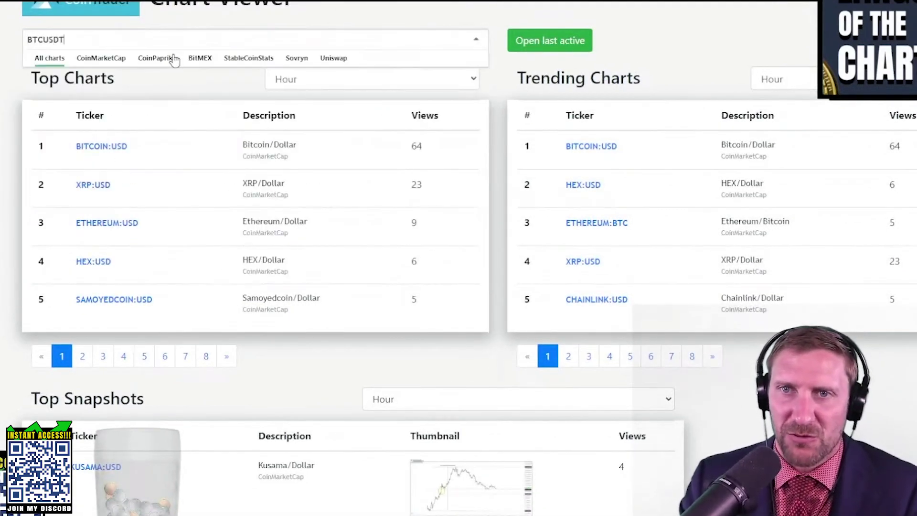
{"action": "key", "text": "BackSpace"}
{"action": "key", "text": "BackSpace"}
{"action": "key", "text": "BackSpace"}
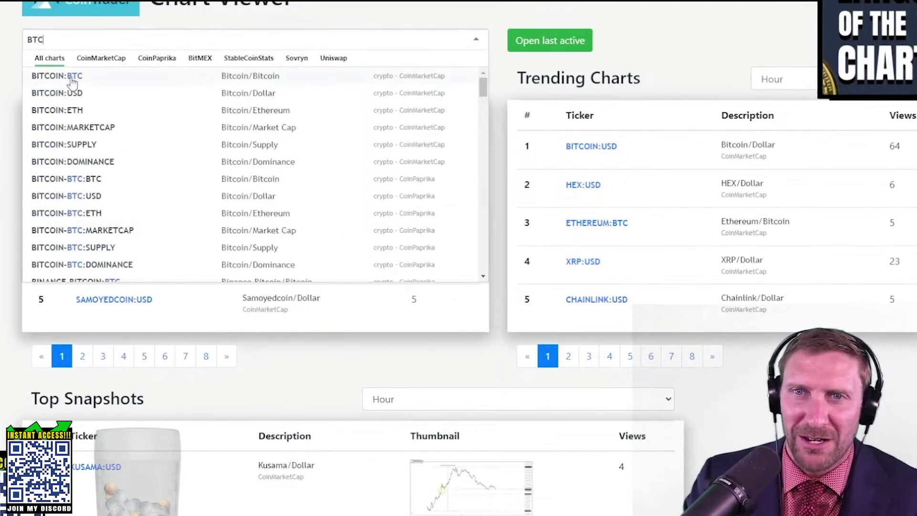
{"action": "left_click", "coordinate": [69, 95]}
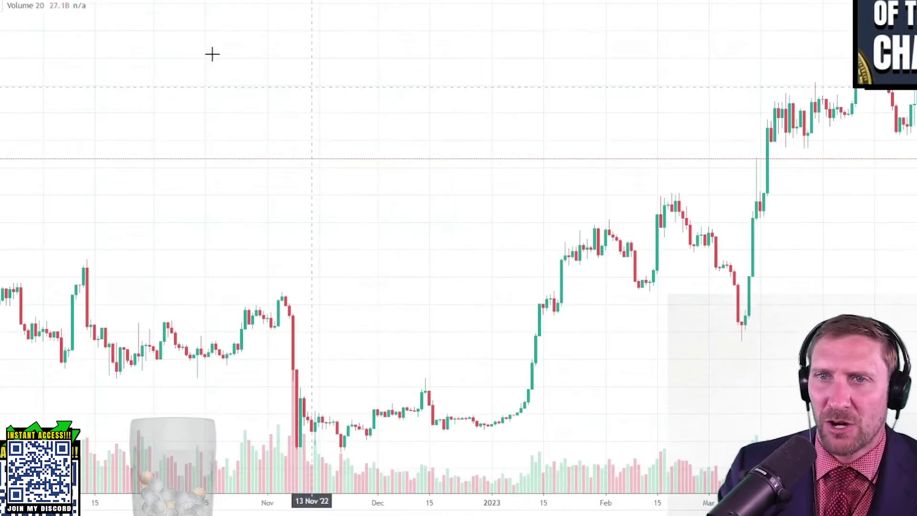
- Add a Moving Average indicator to the Bitcoin chart and set its length to 200
{"action": "key", "text": "slash"}
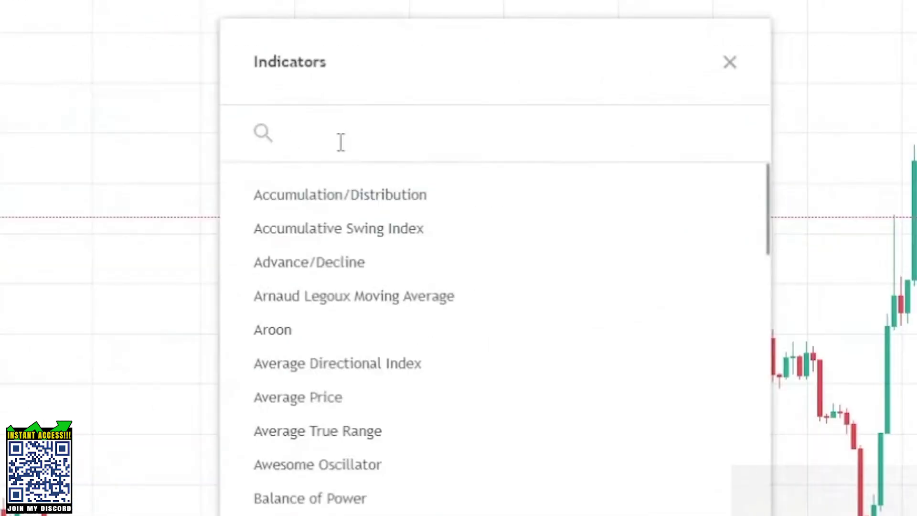
{"action": "type", "text": "ma"}
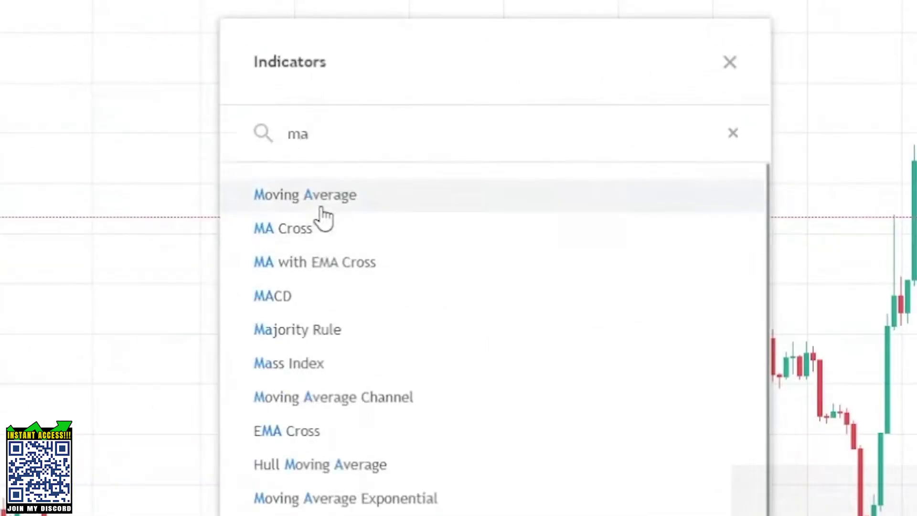
{"action": "left_click", "coordinate": [330, 200]}
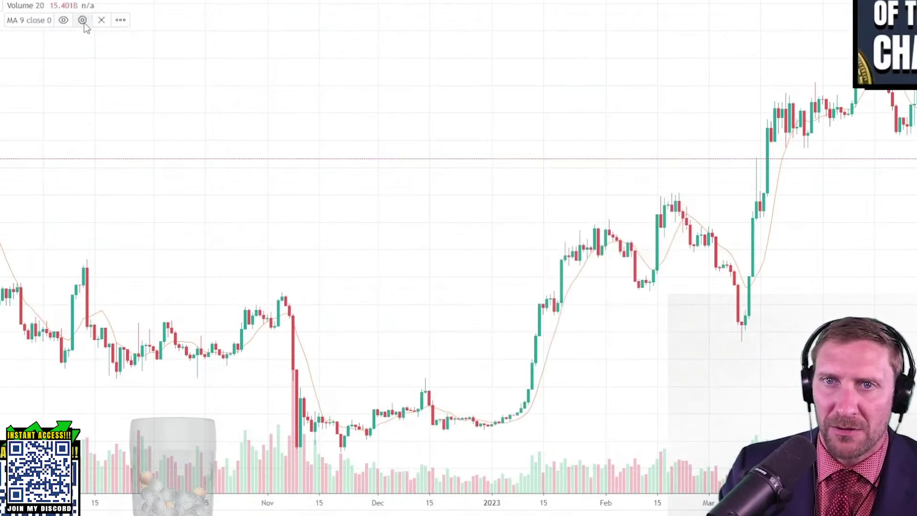
{"action": "left_click", "coordinate": [83, 21]}
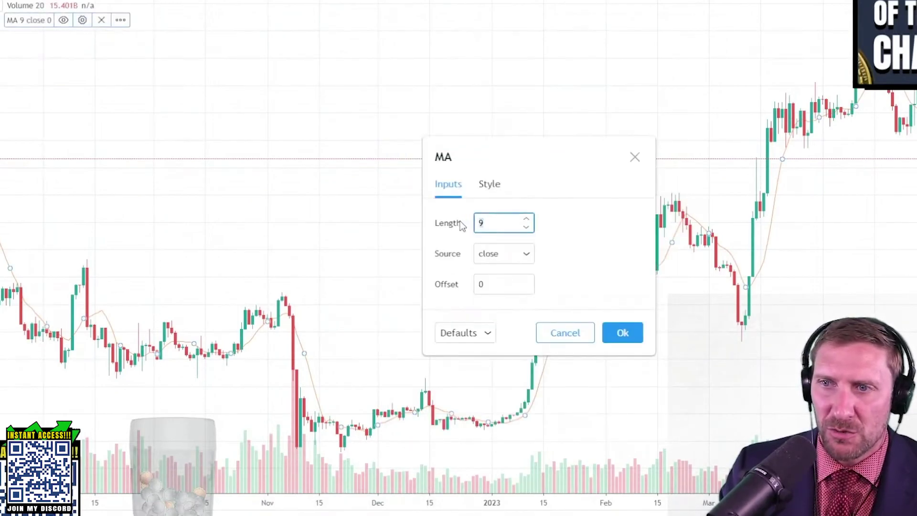
{"action": "type", "text": "200"}
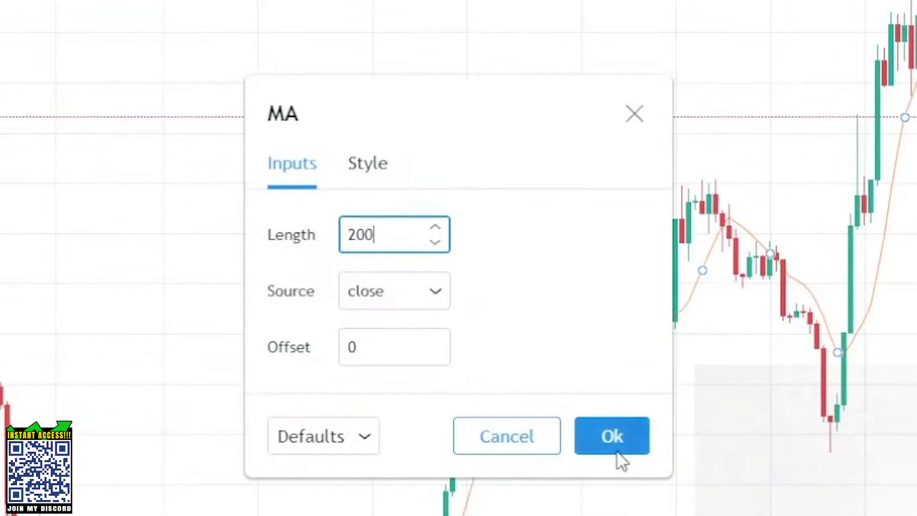
- Style the 200-period moving average line in bright yellow with the second-thinnest line thickness
{"action": "left_click", "coordinate": [387, 158]}
{"action": "left_click", "coordinate": [383, 239]}
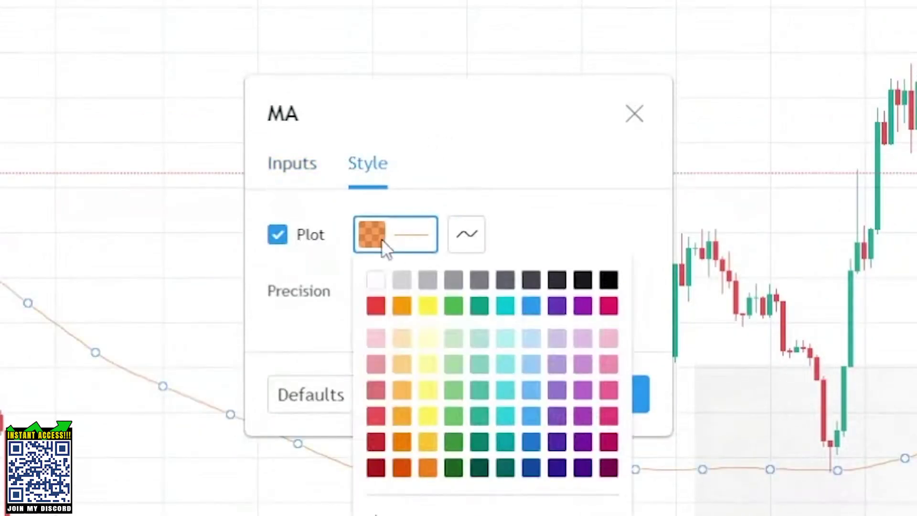
{"action": "left_click", "coordinate": [428, 307]}
{"action": "left_click", "coordinate": [523, 468]}
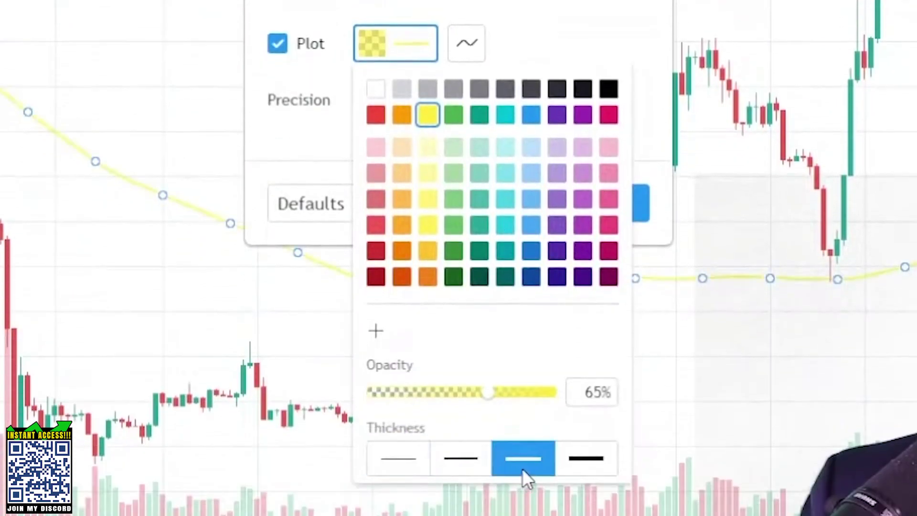
{"action": "left_click", "coordinate": [474, 459]}
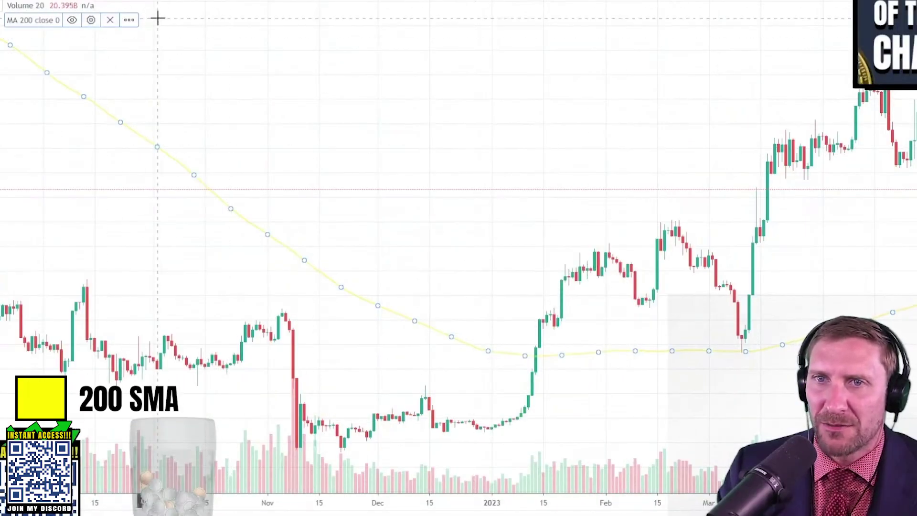
- Add a second Moving Average indicator and set its length to 21
{"action": "key", "text": "slash"}
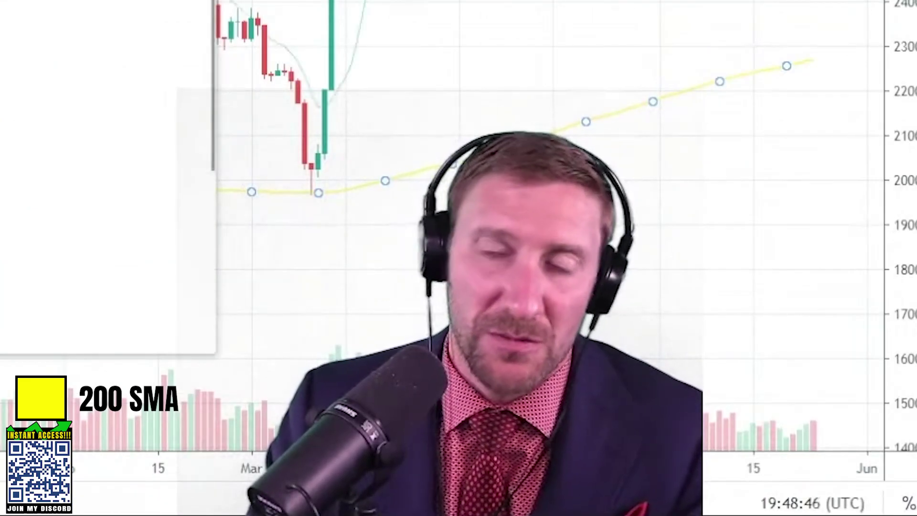
{"action": "key", "text": "Escape"}
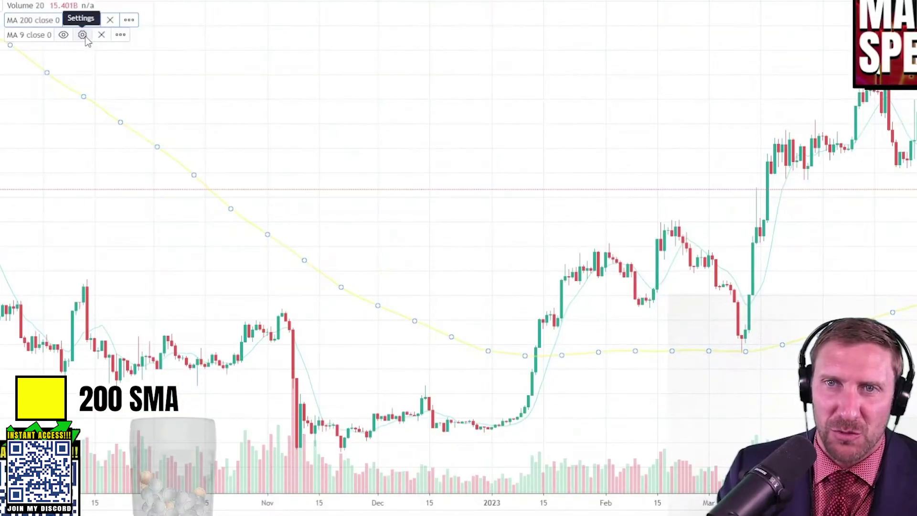
{"action": "left_click", "coordinate": [83, 35]}
{"action": "left_click", "coordinate": [446, 194]}
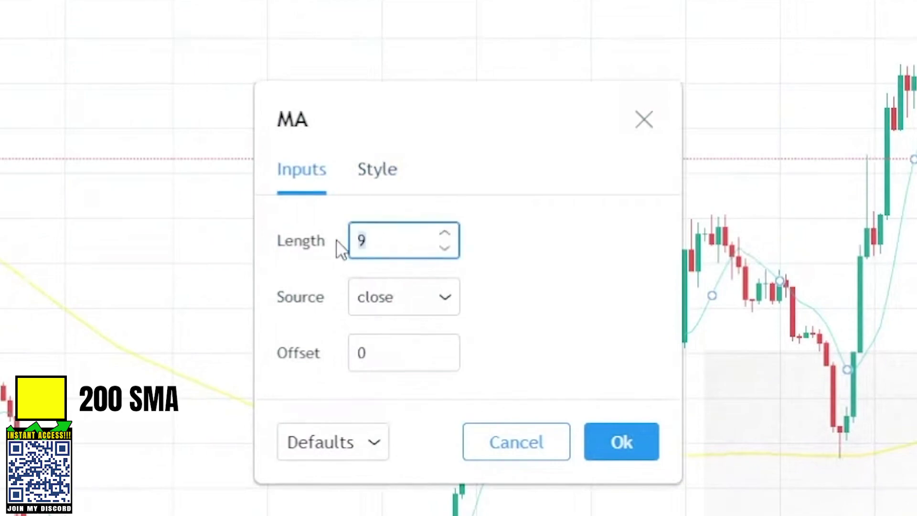
{"action": "type", "text": "21"}
- Change the 21-period moving average line's colour to purple
{"action": "left_click", "coordinate": [378, 170]}
{"action": "left_click", "coordinate": [381, 252]}
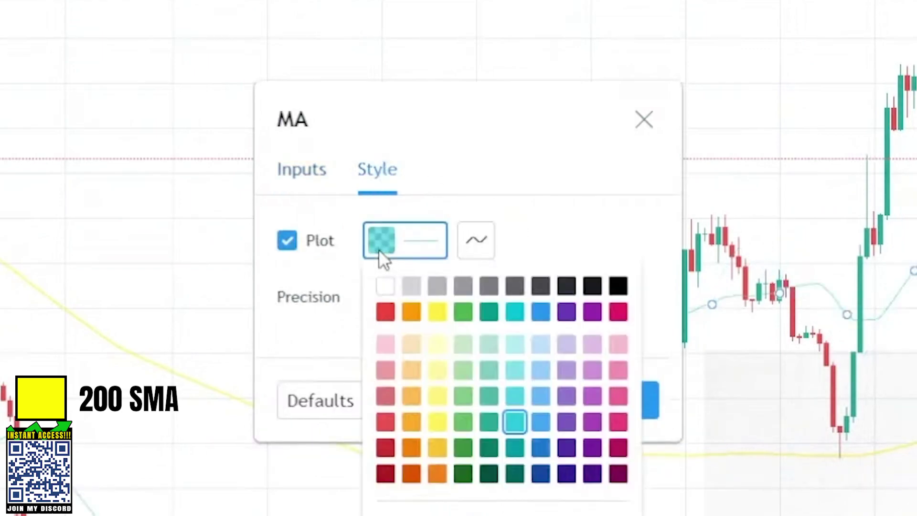
{"action": "left_click", "coordinate": [567, 313]}
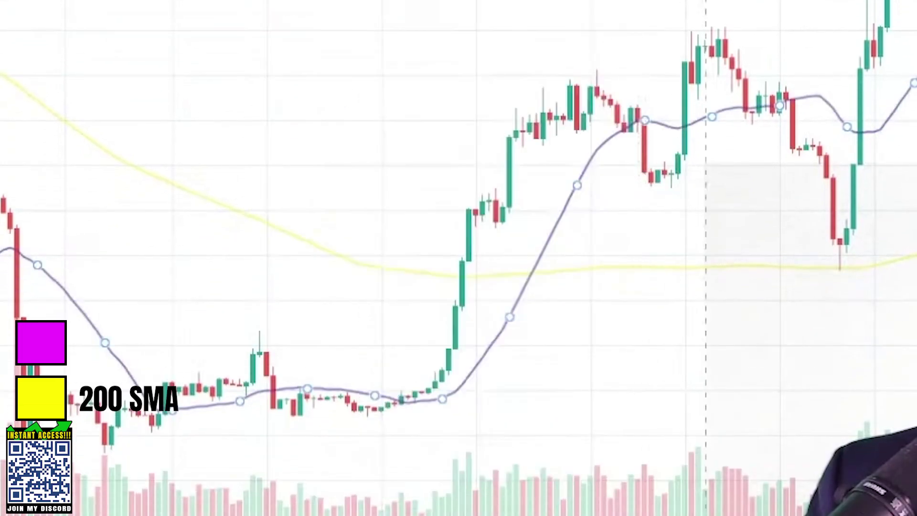
- Add a third Moving Average indicator to the Bitcoin chart and set its length to 50
{"action": "left_click_drag", "start_coordinate": [641, 174], "coordinate": [143, 163]}
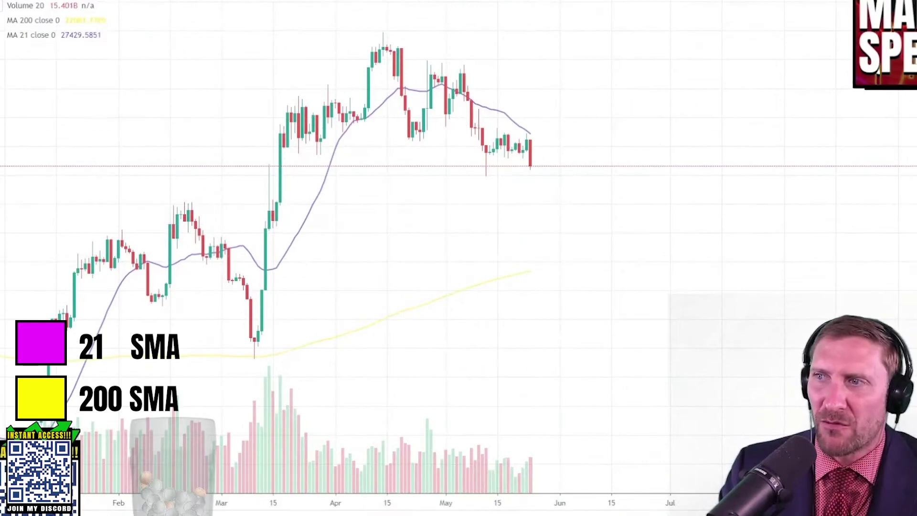
{"action": "scroll", "coordinate": [679, 254], "scroll_direction": "left", "scroll_amount": 5}
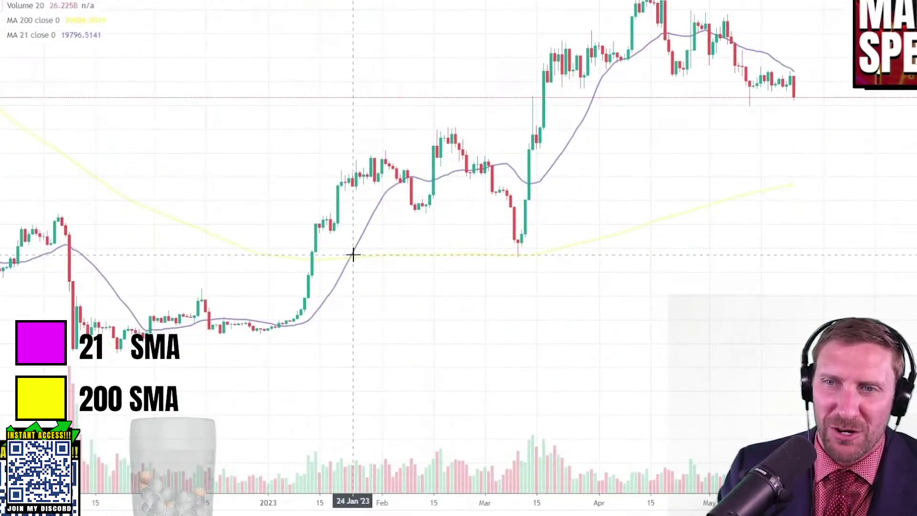
{"action": "scroll", "coordinate": [349, 305], "scroll_direction": "down", "scroll_amount": 3}
{"action": "scroll", "coordinate": [504, 280], "scroll_direction": "down", "scroll_amount": 1}
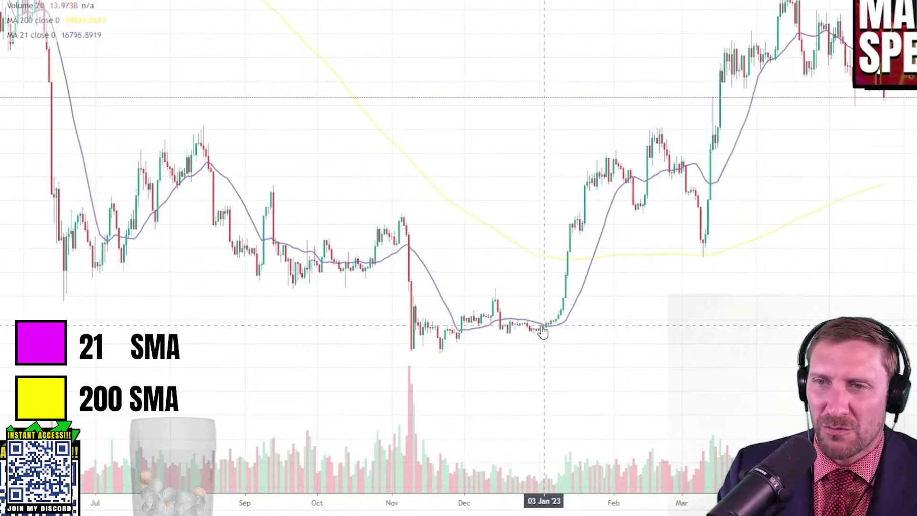
{"action": "scroll", "coordinate": [543, 331], "scroll_direction": "down", "scroll_amount": 1}
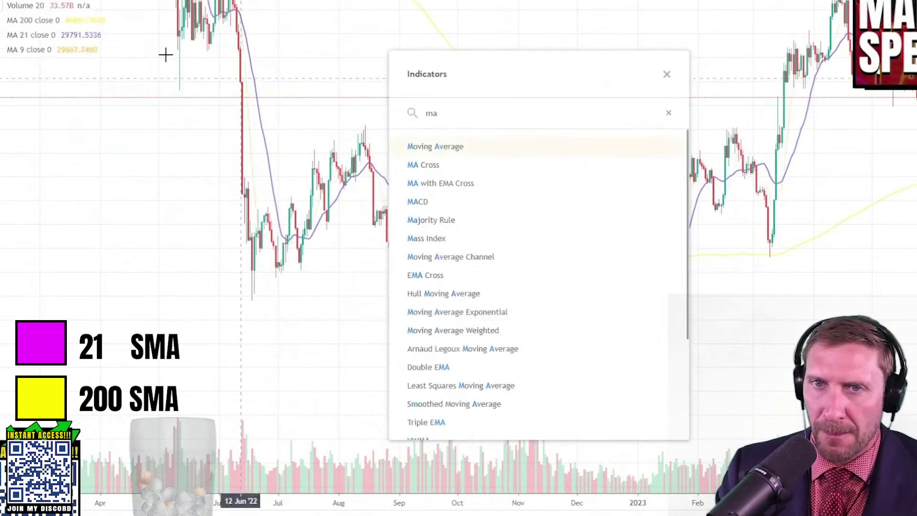
{"action": "key", "text": "Escape"}
{"action": "left_click", "coordinate": [83, 49]}
{"action": "left_click", "coordinate": [448, 195]}
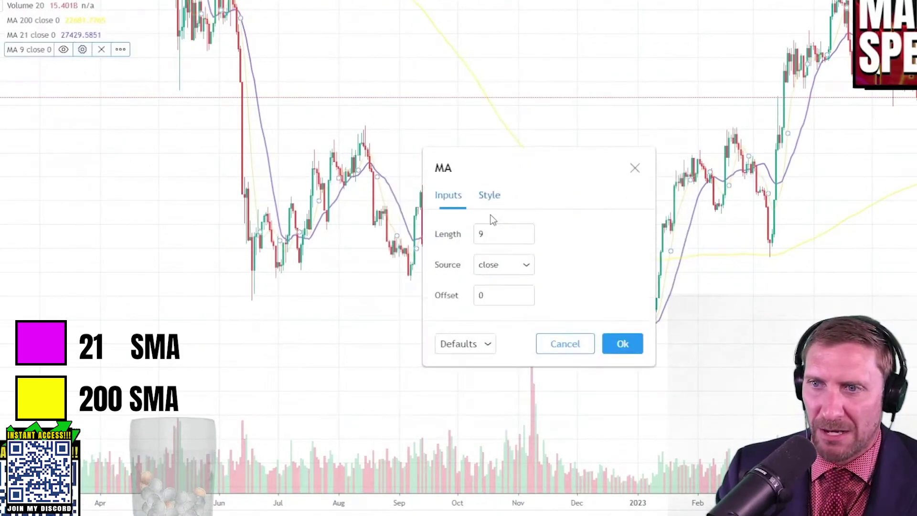
{"action": "type", "text": "5"}
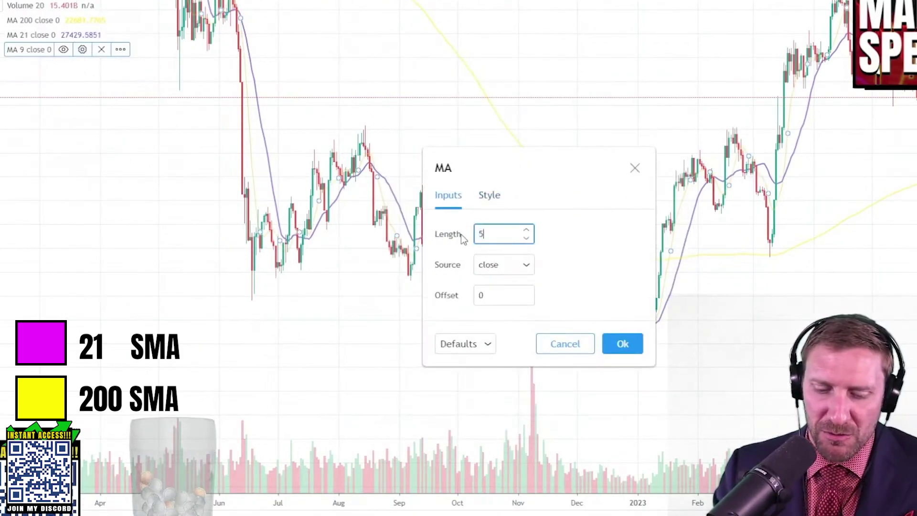
{"action": "type", "text": "0"}
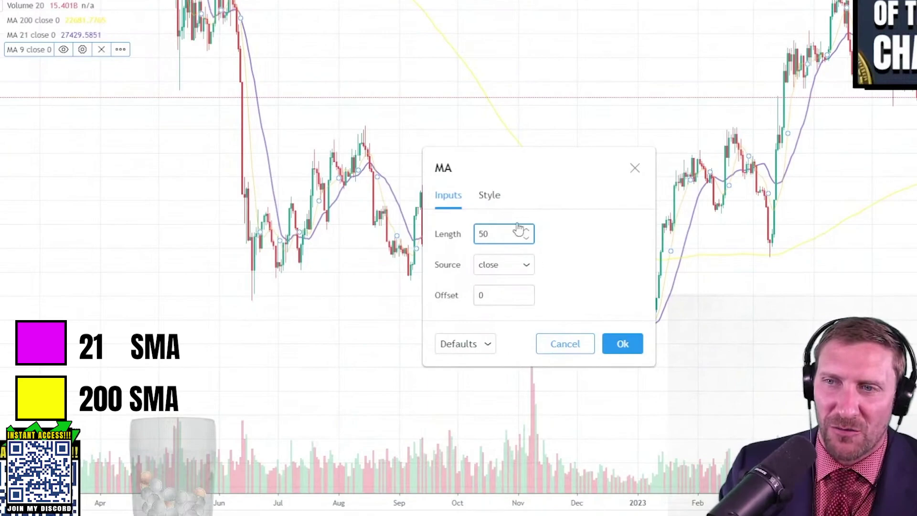
- Style the 50-period moving average line in orange with the second-thinnest line thickness
{"action": "left_click", "coordinate": [491, 195]}
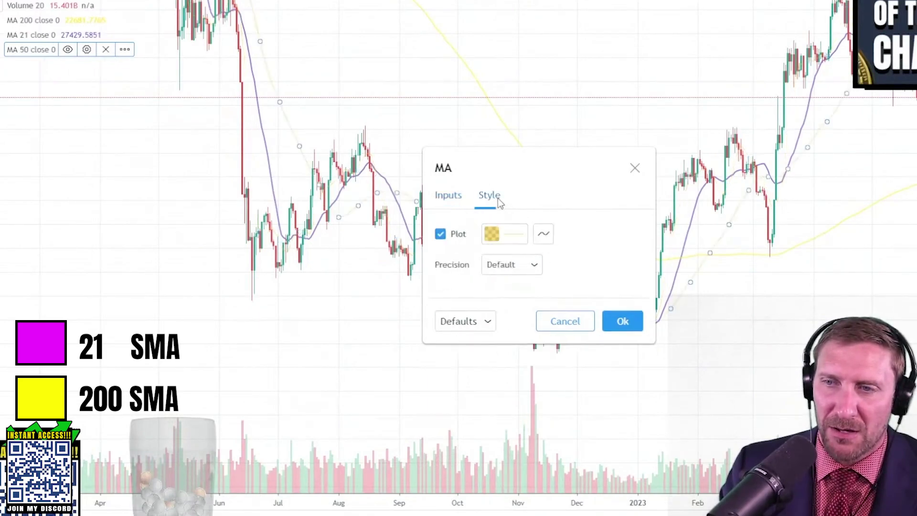
{"action": "left_click", "coordinate": [497, 242]}
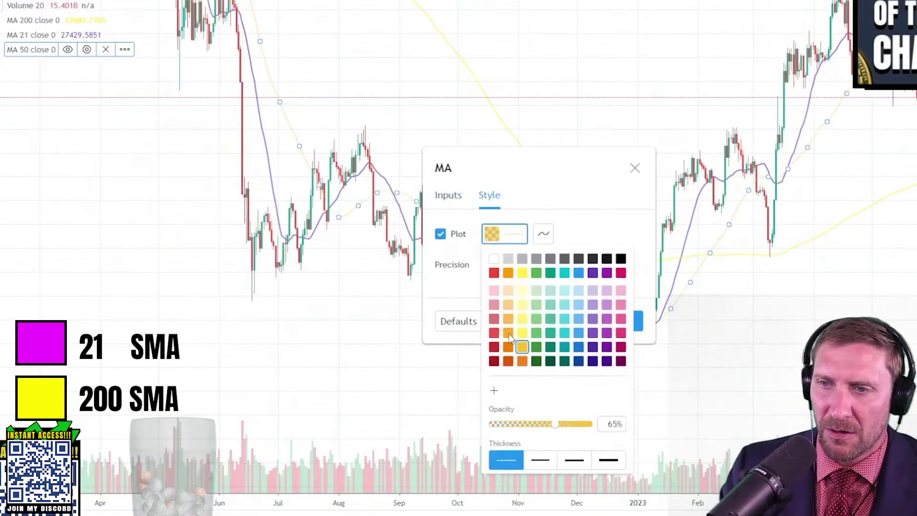
{"action": "left_click", "coordinate": [548, 466]}
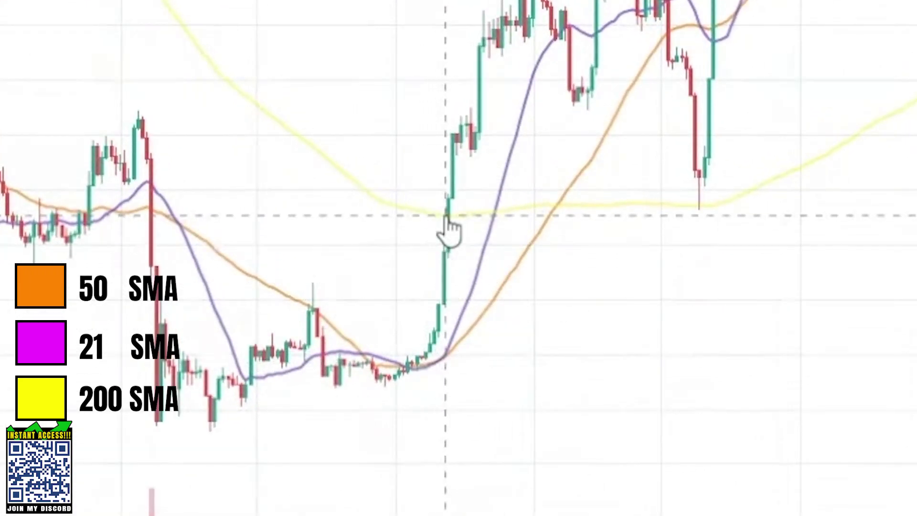
- Examine where price and the three moving averages cross on the daily chart between November 2022 and May 2023
{"action": "left_click_drag", "start_coordinate": [419, 372], "coordinate": [471, 456]}
{"action": "left_click_drag", "start_coordinate": [691, 89], "coordinate": [468, 215]}
{"action": "left_click", "coordinate": [473, 224]}
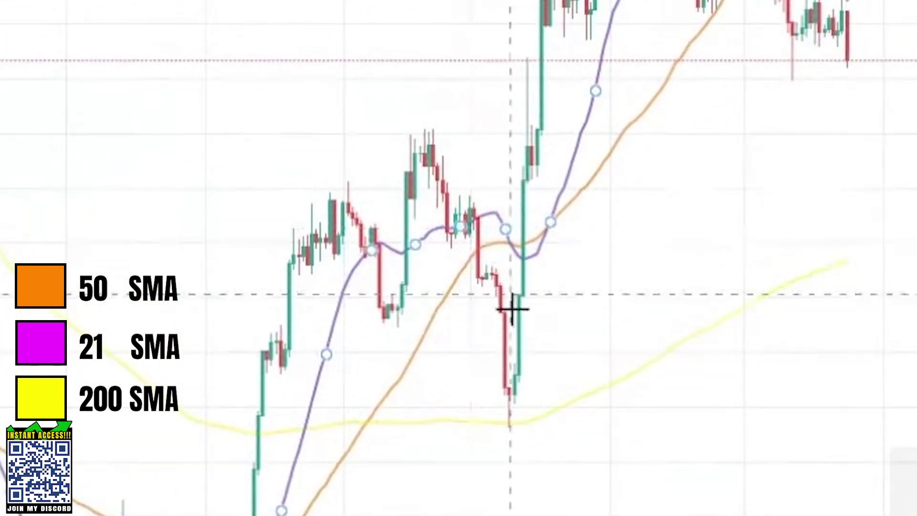
{"action": "left_click_drag", "start_coordinate": [474, 475], "coordinate": [757, 308]}
{"action": "scroll", "coordinate": [751, 307], "scroll_direction": "up", "scroll_amount": 3}
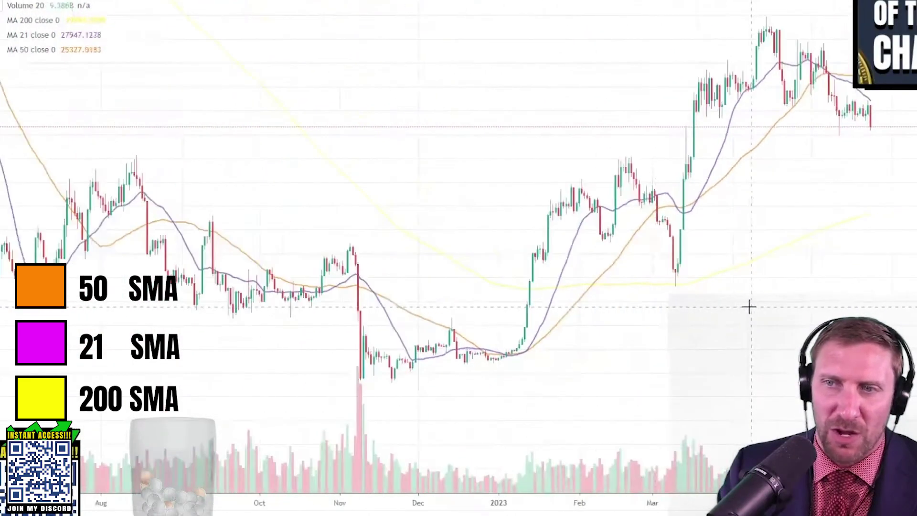
{"action": "left_click_drag", "start_coordinate": [642, 303], "coordinate": [698, 303]}
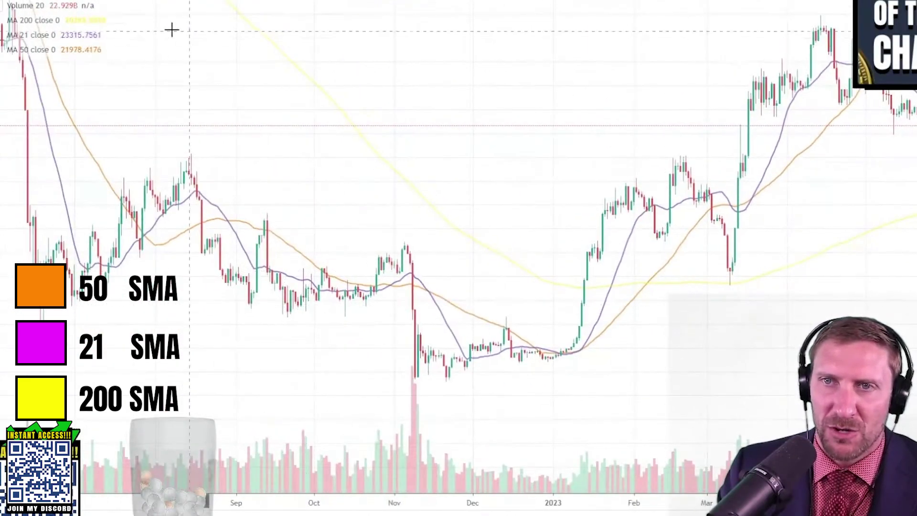
- Switch the chart's time interval to 4 hours
{"action": "scroll", "coordinate": [169, 9], "scroll_direction": "down", "scroll_amount": 3}
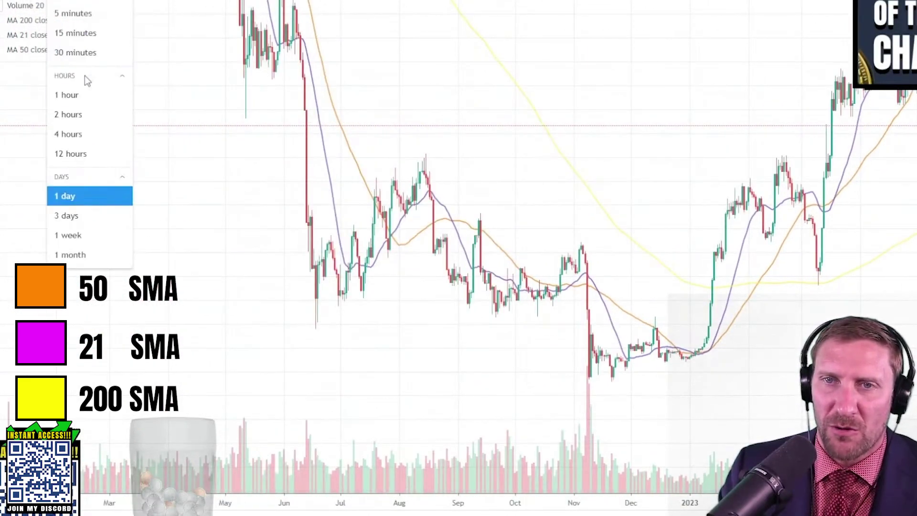
{"action": "left_click", "coordinate": [86, 117]}
{"action": "scroll", "coordinate": [400, 199], "scroll_direction": "down", "scroll_amount": 6}
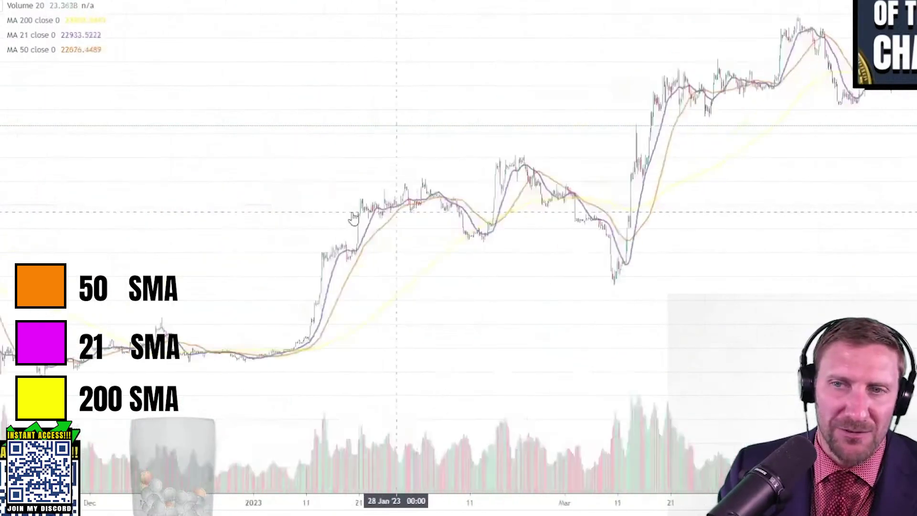
- Circle the July 2021 crossover of the 21 and 50 averages and the rally after it with freehand brush strokes
{"action": "left_click_drag", "start_coordinate": [176, 165], "coordinate": [445, 102]}
{"action": "scroll", "coordinate": [385, 115], "scroll_direction": "down", "scroll_amount": 3}
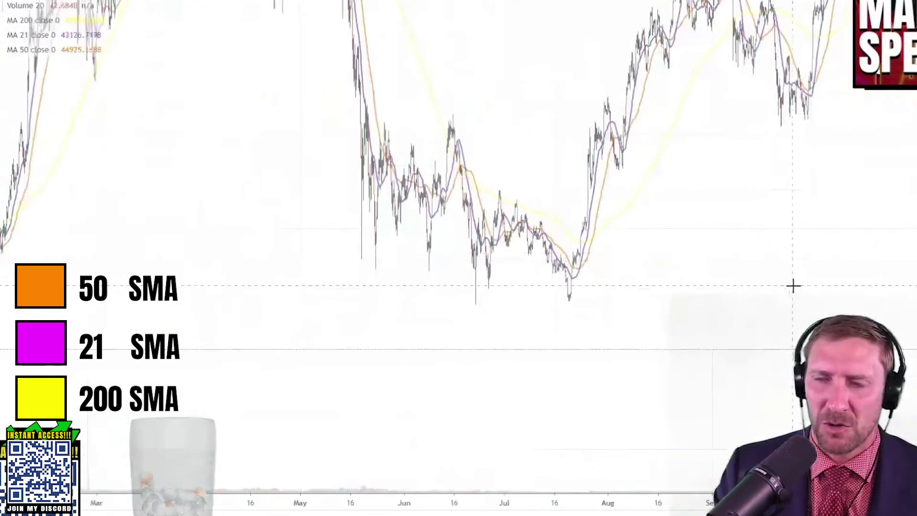
{"action": "scroll", "coordinate": [793, 285], "scroll_direction": "up", "scroll_amount": 6}
{"action": "left_click_drag", "start_coordinate": [432, 298], "coordinate": [655, 250]}
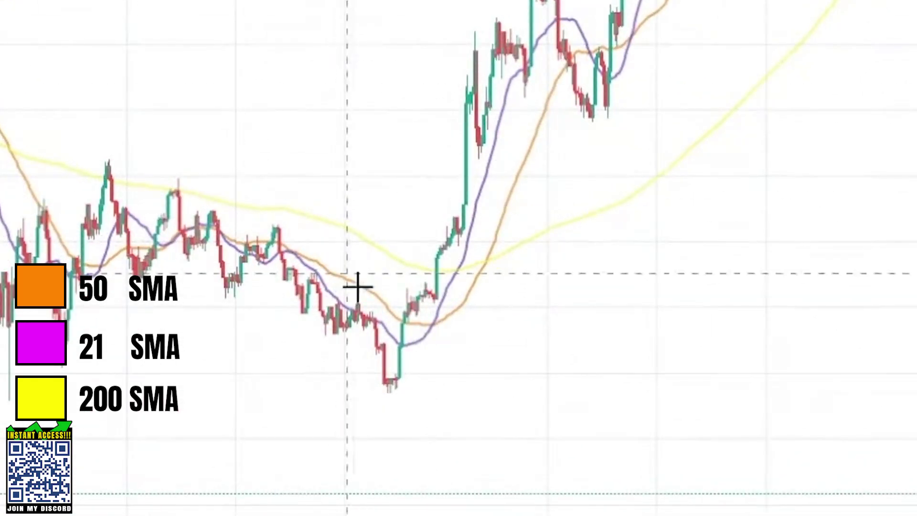
{"action": "mouse_move", "coordinate": [487, 293]}
{"action": "left_mouse_down"}
{"action": "mouse_move", "coordinate": [500, 326]}
{"action": "mouse_move", "coordinate": [478, 298]}
{"action": "left_mouse_up"}
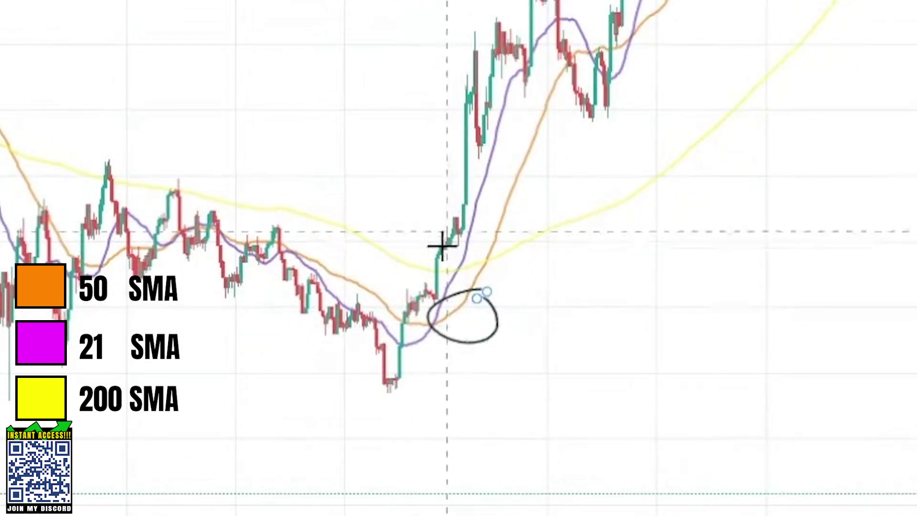
{"action": "mouse_move", "coordinate": [444, 85]}
{"action": "left_mouse_down"}
{"action": "mouse_move", "coordinate": [217, 199]}
{"action": "mouse_move", "coordinate": [487, 91]}
{"action": "mouse_move", "coordinate": [474, 85]}
{"action": "left_mouse_up"}
{"action": "left_click_drag", "start_coordinate": [910, 311], "coordinate": [910, 449]}
{"action": "scroll", "coordinate": [683, 457], "scroll_direction": "down", "scroll_amount": 1}
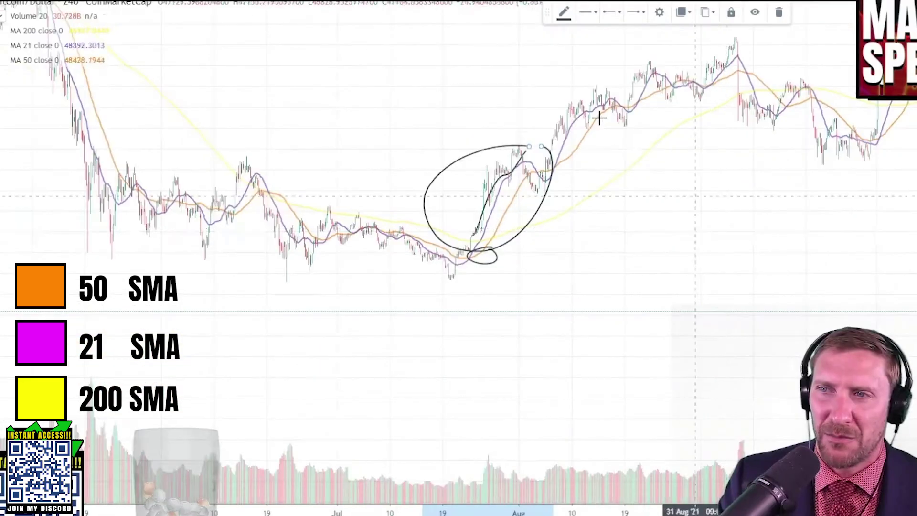
- Circle the two September 2021 pullbacks below the 200-period average, and the crossovers beside them, with freehand brush strokes
{"action": "mouse_move", "coordinate": [15, 51]}
{"action": "mouse_move", "coordinate": [627, 245]}
{"action": "left_mouse_down"}
{"action": "mouse_move", "coordinate": [571, 278]}
{"action": "mouse_move", "coordinate": [262, 280]}
{"action": "left_mouse_up"}
{"action": "left_click_drag", "start_coordinate": [440, 266], "coordinate": [300, 246]}
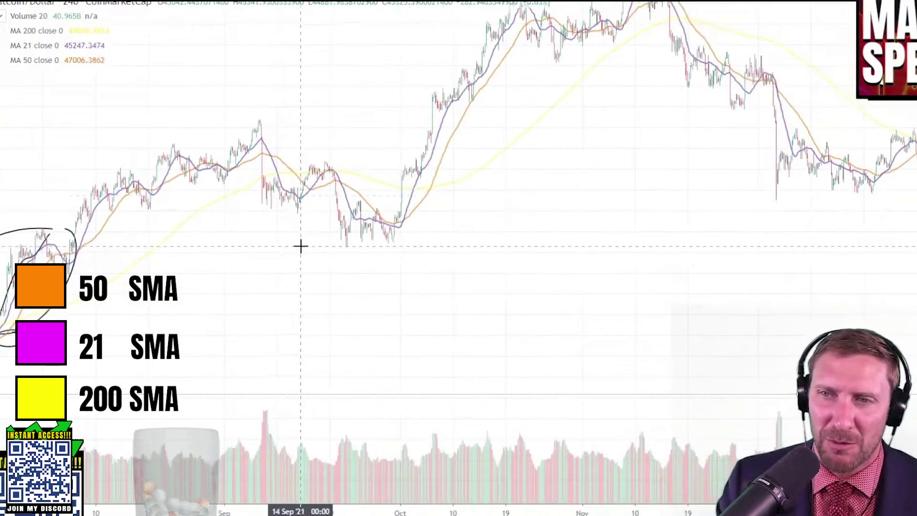
{"action": "left_click", "coordinate": [275, 180]}
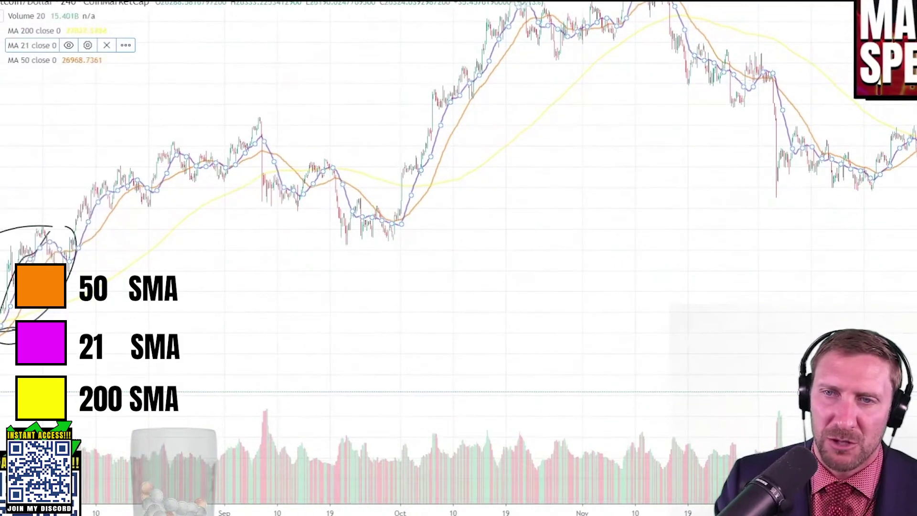
{"action": "left_click", "coordinate": [2, 51]}
{"action": "left_click", "coordinate": [17, 50]}
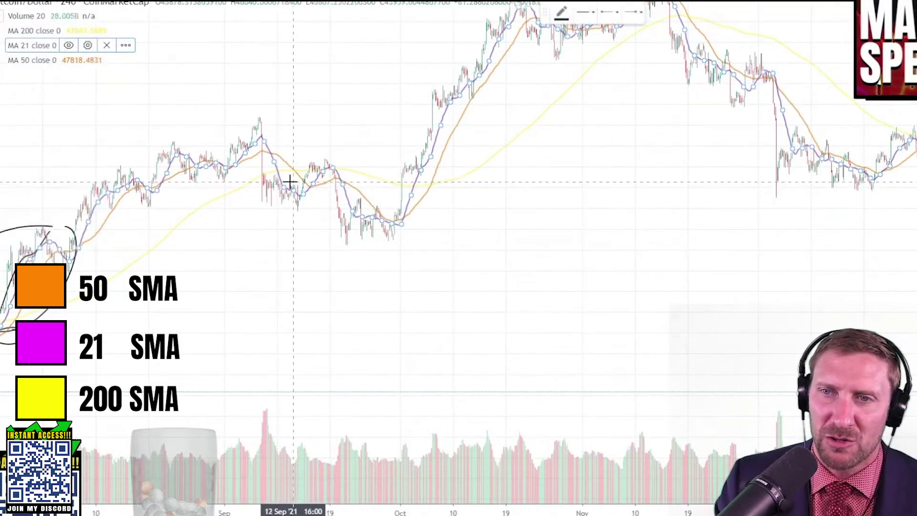
{"action": "left_click_drag", "start_coordinate": [289, 181], "coordinate": [288, 185]}
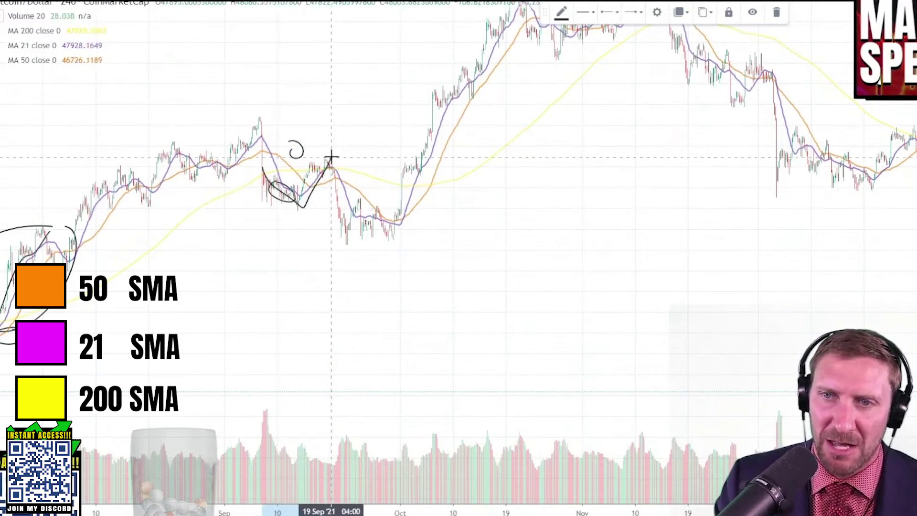
{"action": "mouse_move", "coordinate": [334, 188]}
{"action": "left_mouse_down"}
{"action": "mouse_move", "coordinate": [363, 196]}
{"action": "mouse_move", "coordinate": [337, 183]}
{"action": "left_mouse_up"}
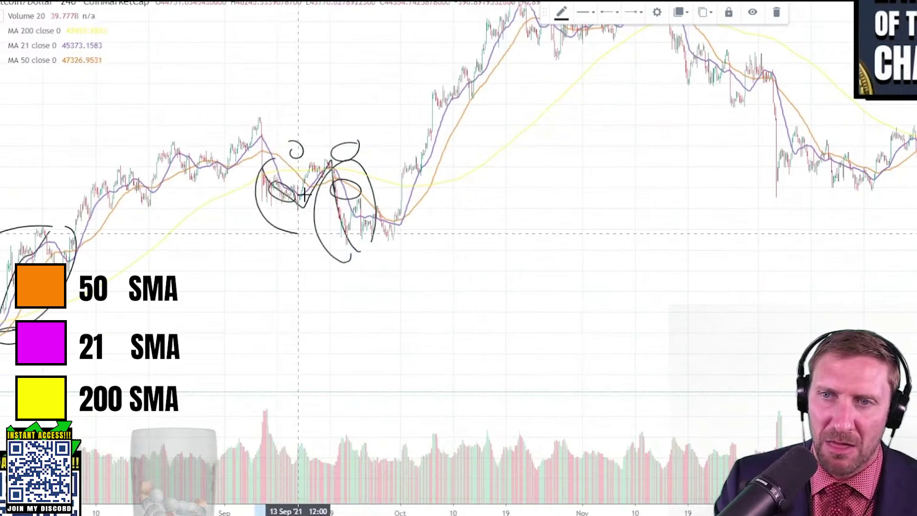
- Circle the October 2021 crossover and rally, and the May 2021 crossover and sell-off, with the brush
{"action": "scroll", "coordinate": [399, 246], "scroll_direction": "up", "scroll_amount": 2}
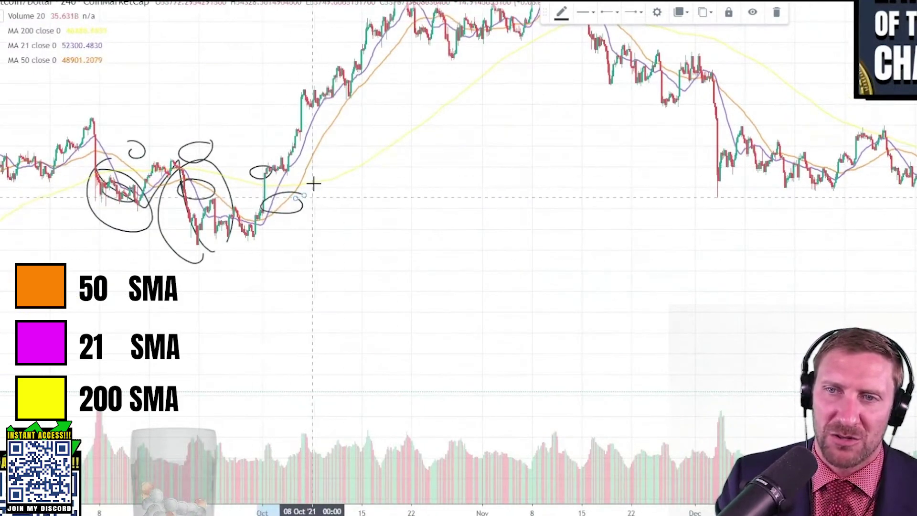
{"action": "left_click_drag", "start_coordinate": [279, 171], "coordinate": [338, 30]}
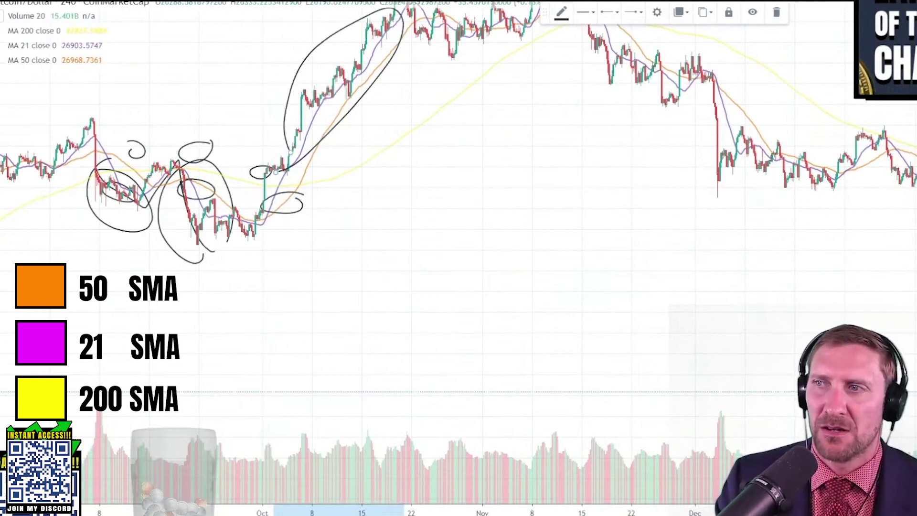
{"action": "scroll", "coordinate": [612, 339], "scroll_direction": "down", "scroll_amount": 3}
{"action": "scroll", "coordinate": [291, 297], "scroll_direction": "down", "scroll_amount": 2}
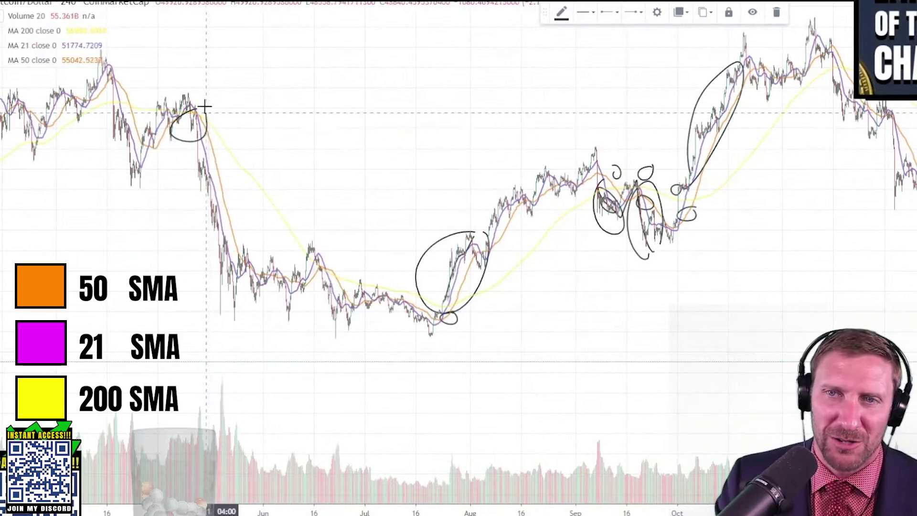
{"action": "mouse_move", "coordinate": [197, 217]}
{"action": "left_mouse_down"}
{"action": "mouse_move", "coordinate": [279, 306]}
{"action": "mouse_move", "coordinate": [207, 136]}
{"action": "left_mouse_up"}
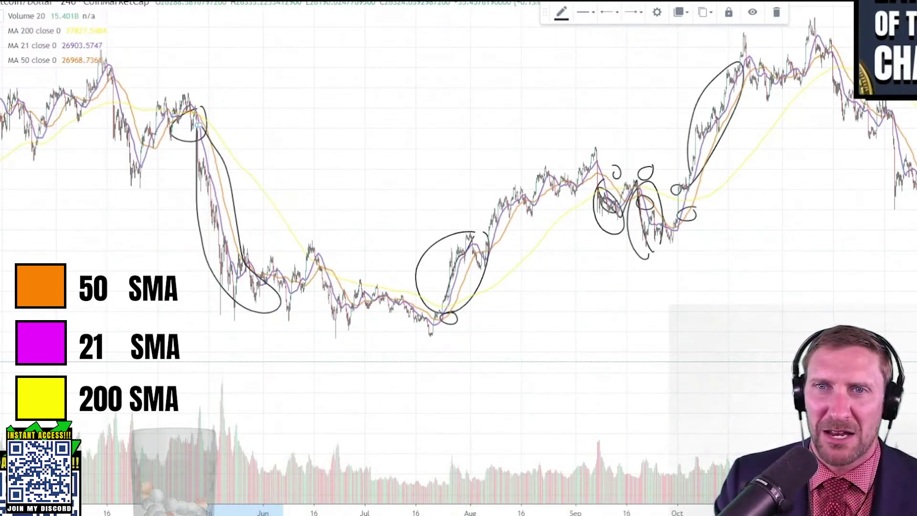
- Examine the most recent 4-hour price action of April and May 2023 against the three moving averages
{"action": "scroll", "coordinate": [726, 275], "scroll_direction": "down", "scroll_amount": 4}
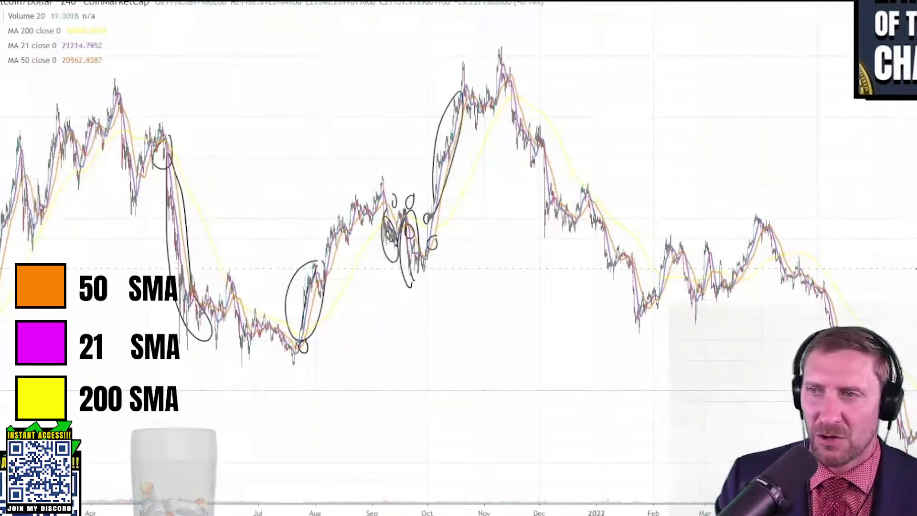
{"action": "left_click_drag", "start_coordinate": [855, 204], "coordinate": [302, 132]}
{"action": "left_click_drag", "start_coordinate": [914, 286], "coordinate": [510, 238]}
{"action": "left_click_drag", "start_coordinate": [914, 276], "coordinate": [914, 83]}
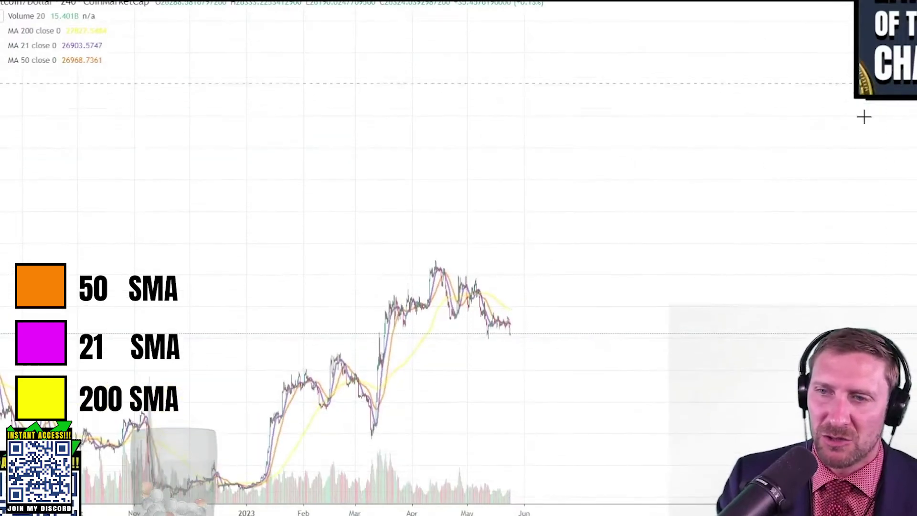
{"action": "left_click_drag", "start_coordinate": [640, 292], "coordinate": [594, 172]}
{"action": "scroll", "coordinate": [547, 239], "scroll_direction": "up", "scroll_amount": 4}
{"action": "left_click_drag", "start_coordinate": [324, 312], "coordinate": [438, 344]}
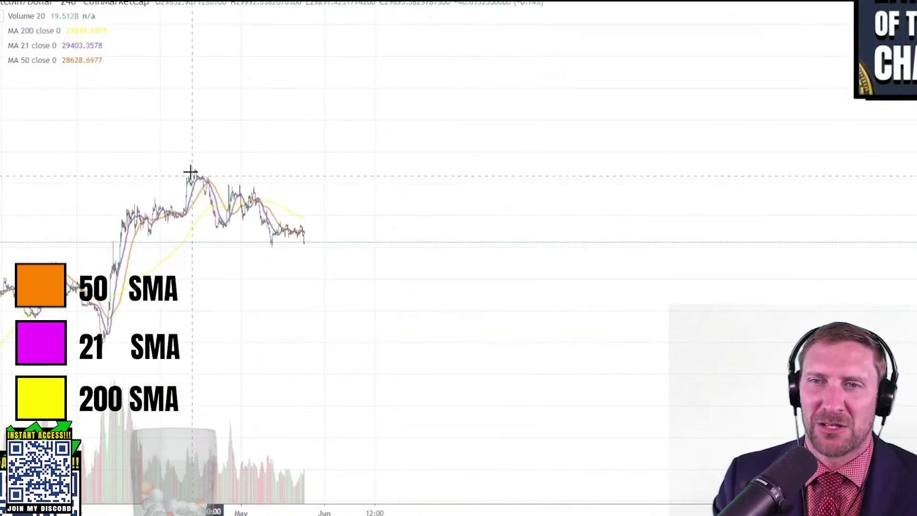
{"action": "left_click_drag", "start_coordinate": [280, 201], "coordinate": [293, 206]}
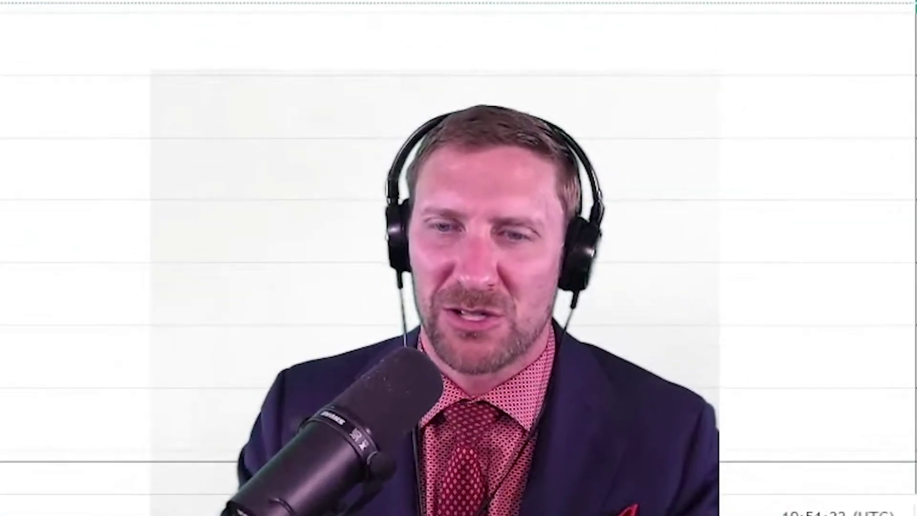